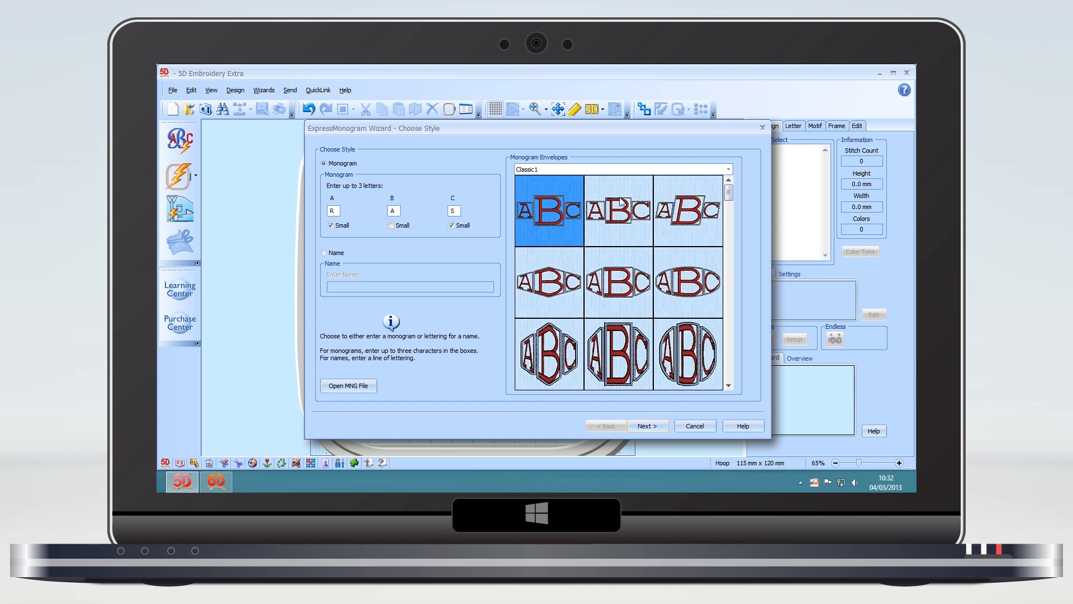
- Browse the envelope categories, choose the second envelope in Classic1, and continue to the full letter options
{"action": "left_click", "coordinate": [728, 175]}
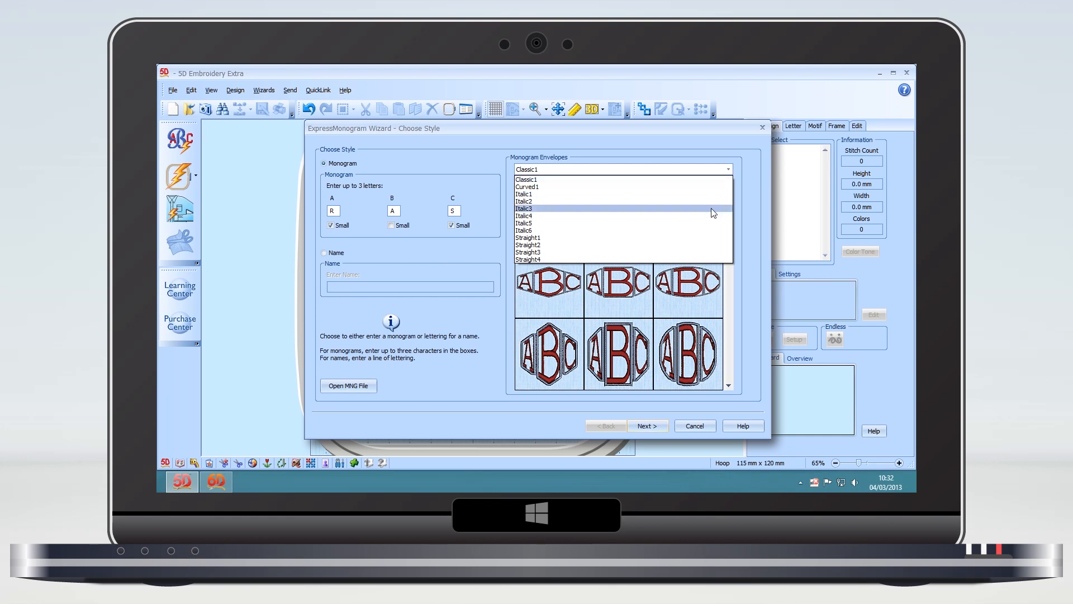
{"action": "left_click", "coordinate": [708, 243]}
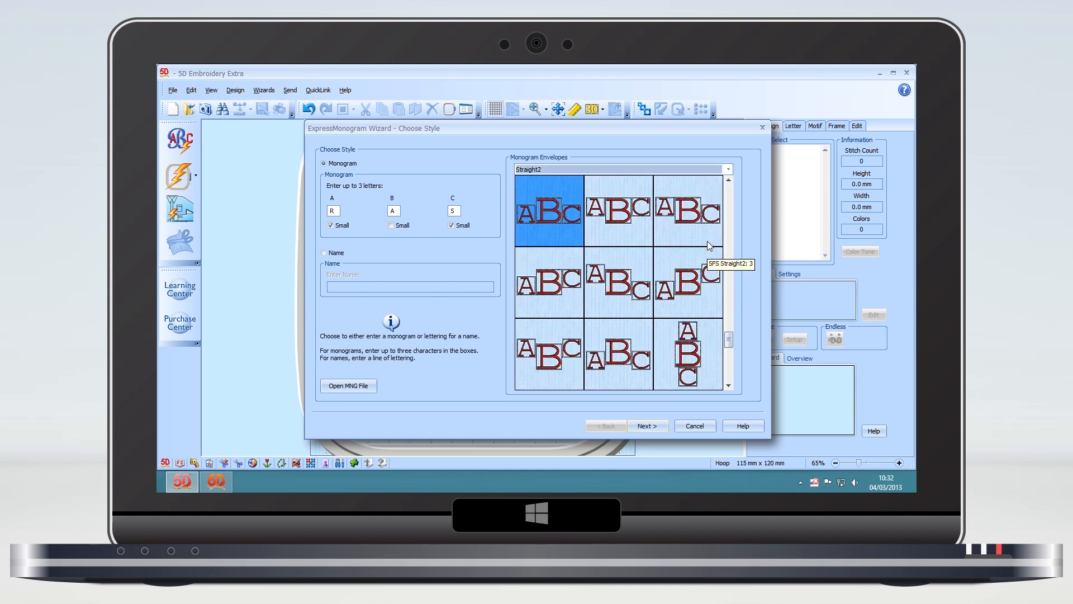
{"action": "left_click_drag", "start_coordinate": [728, 343], "coordinate": [725, 197]}
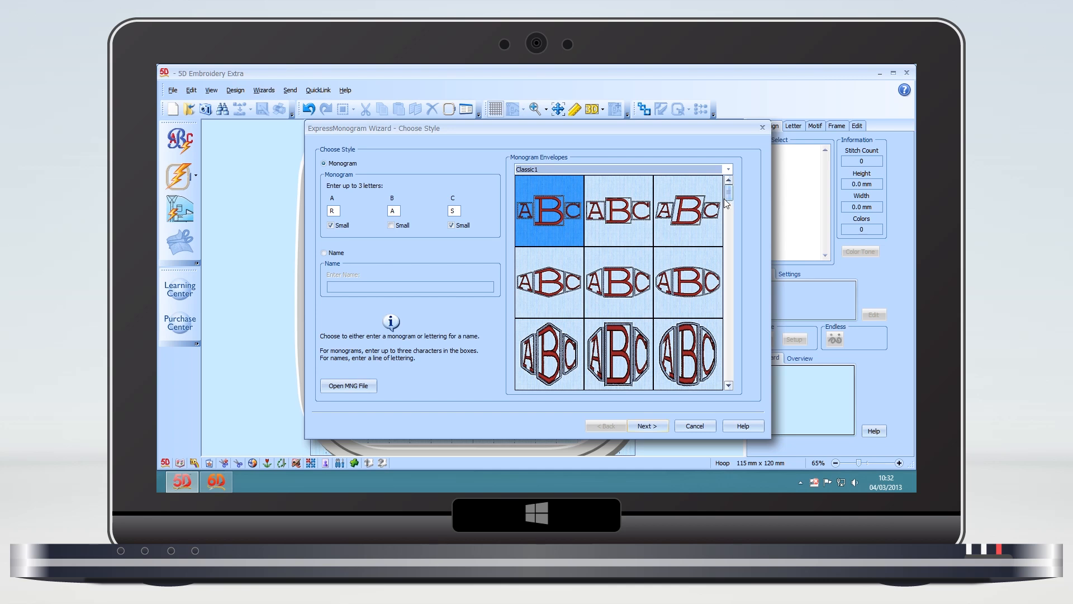
{"action": "left_click", "coordinate": [639, 213]}
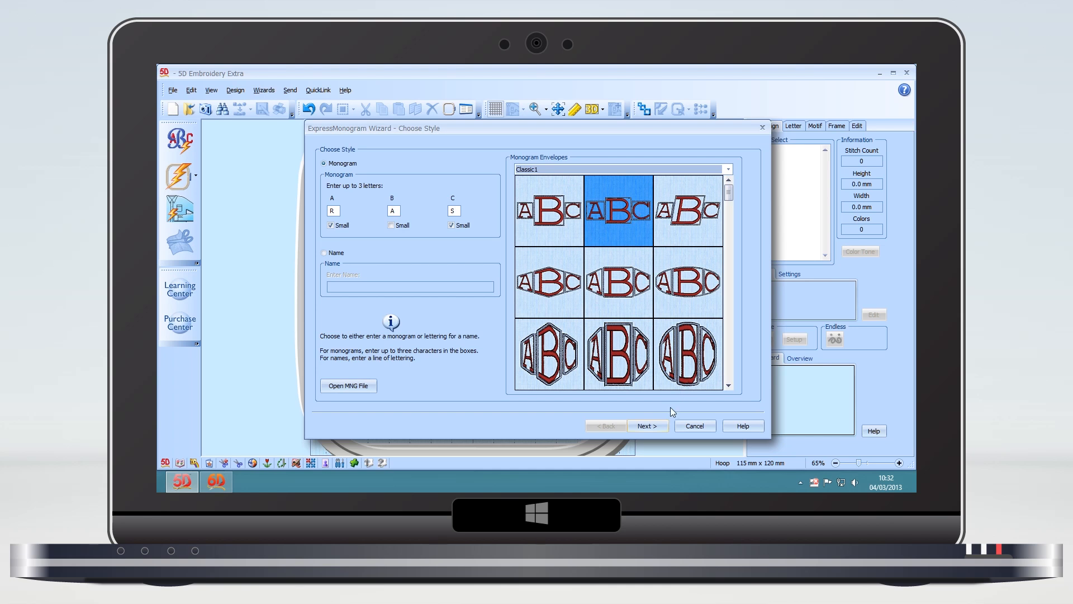
{"action": "left_click", "coordinate": [644, 425]}
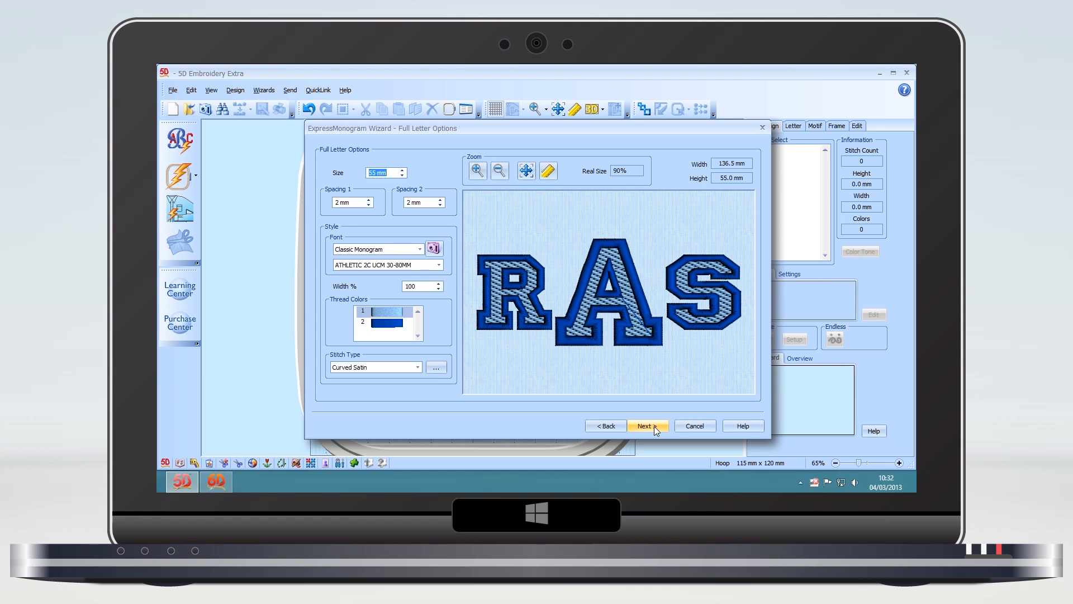
- Continue to the small letter options, set the small letters' font to SQUARE BLOCK UCM 15-30MM, and proceed
{"action": "left_click", "coordinate": [654, 426]}
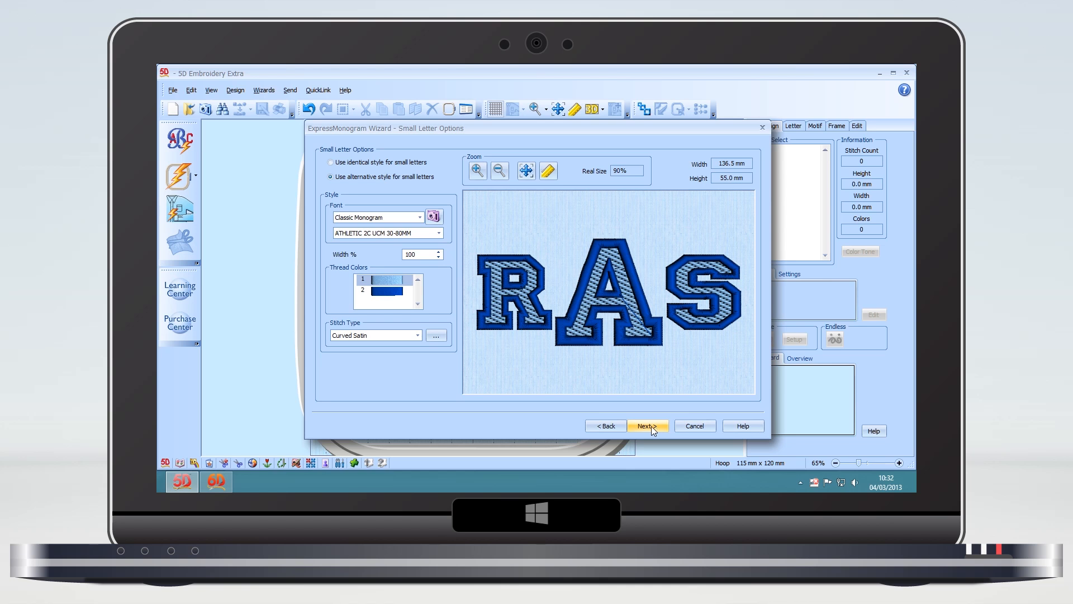
{"action": "left_click", "coordinate": [440, 233]}
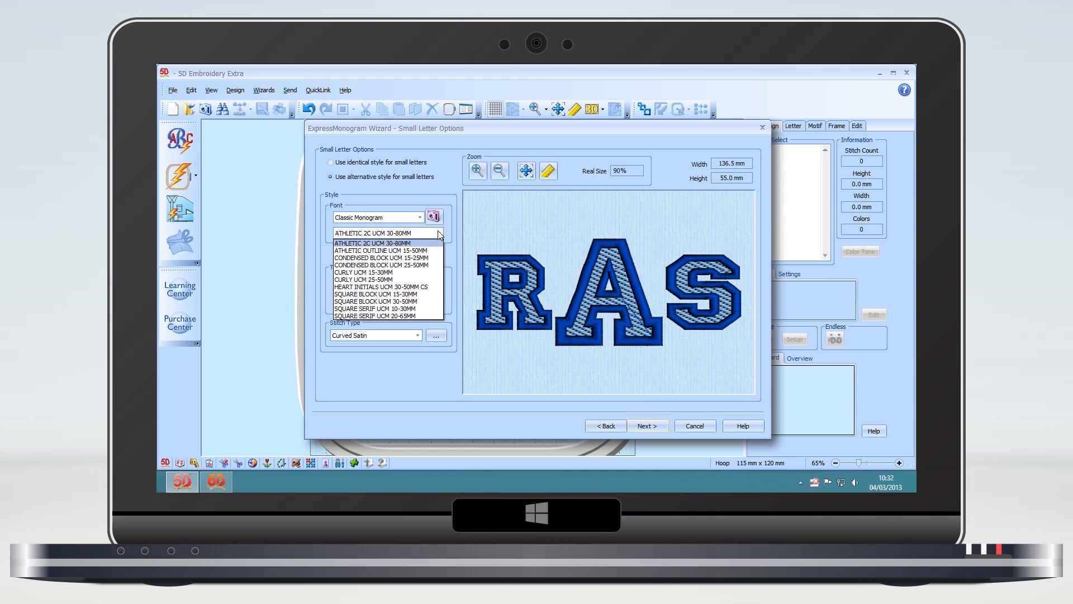
{"action": "left_click", "coordinate": [427, 294]}
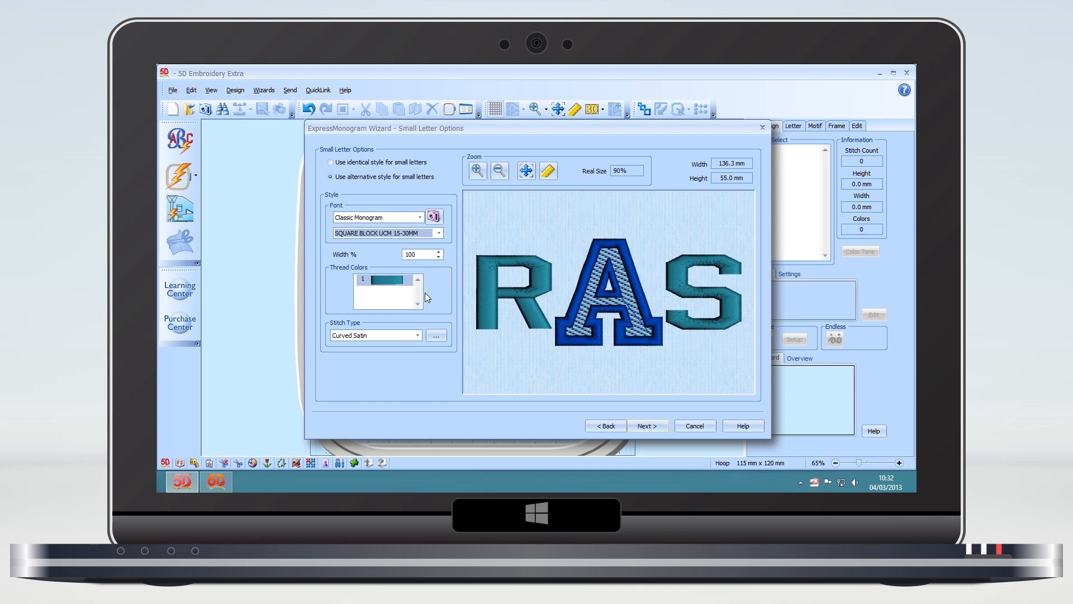
{"action": "left_click", "coordinate": [646, 426]}
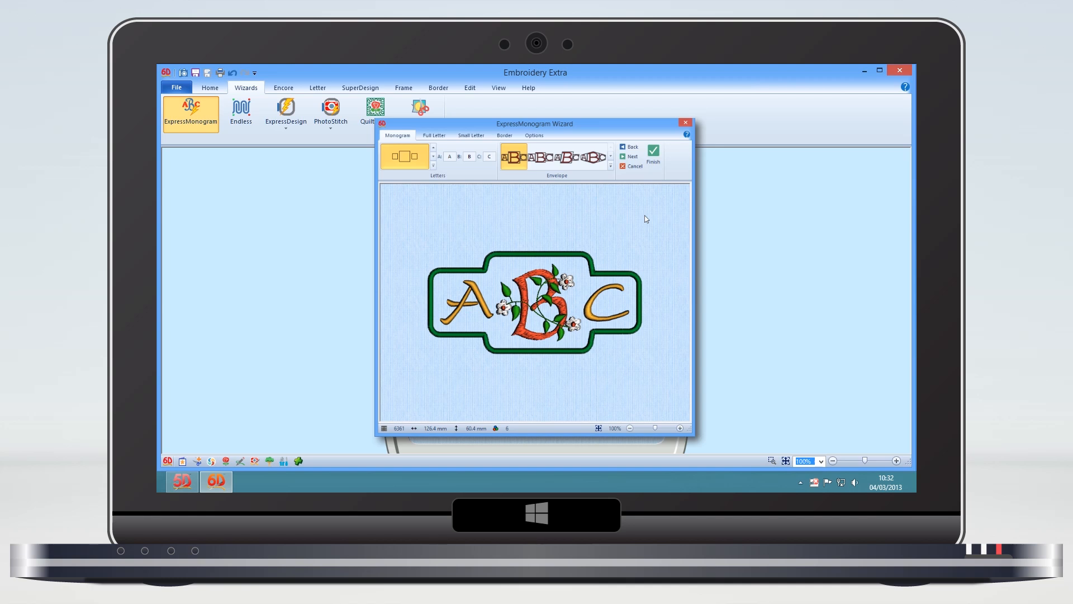
- Set the monogram letters A, B and C to R, A and S in the 6D ExpressMonogram Wizard
{"action": "left_click", "coordinate": [451, 156]}
{"action": "type", "text": "R"}
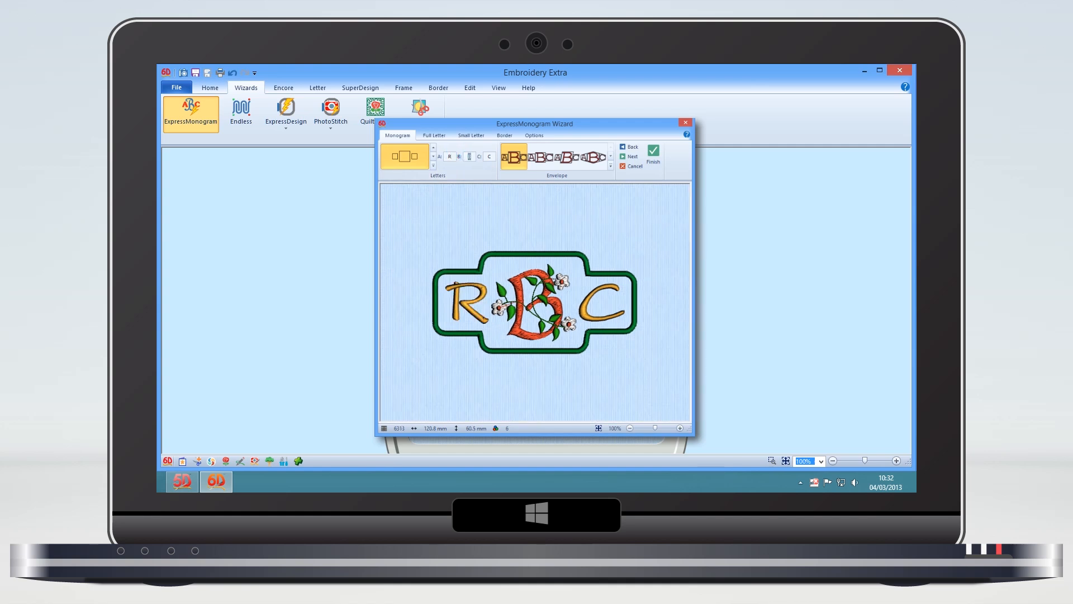
{"action": "type", "text": "A"}
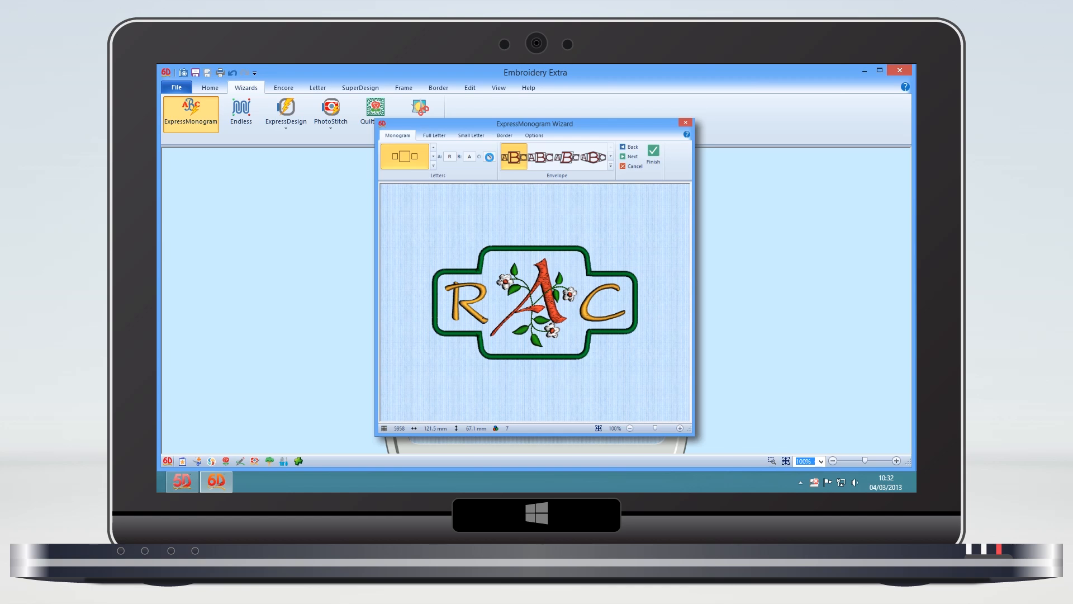
{"action": "type", "text": "S"}
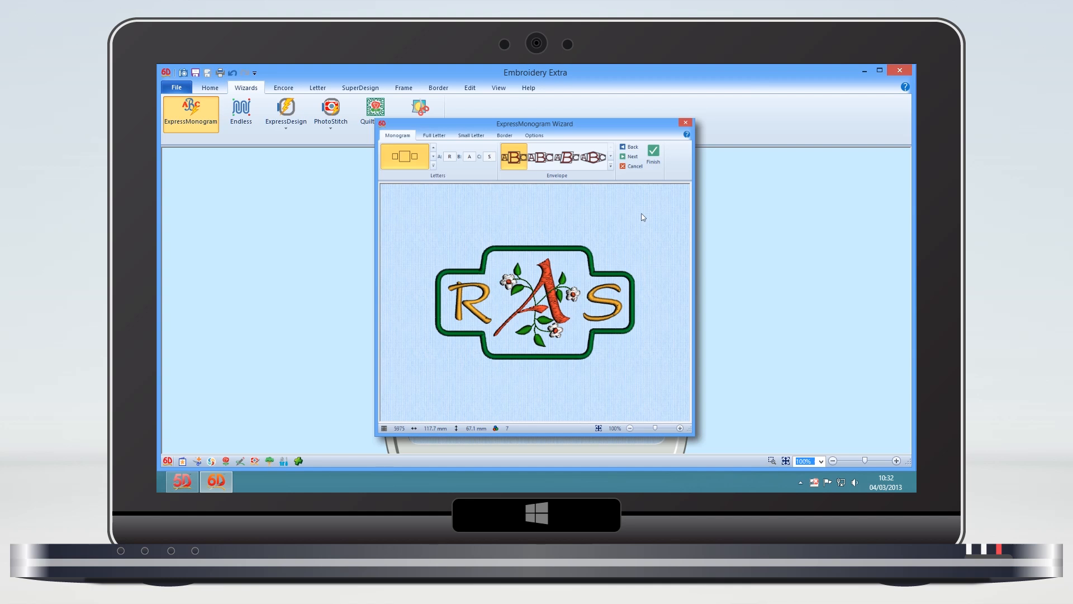
- Apply the last Italic3 envelope, with a raised middle letter, to the three-letter monogram
{"action": "left_click", "coordinate": [612, 169]}
{"action": "scroll", "coordinate": [663, 174], "scroll_direction": "down", "scroll_amount": 3}
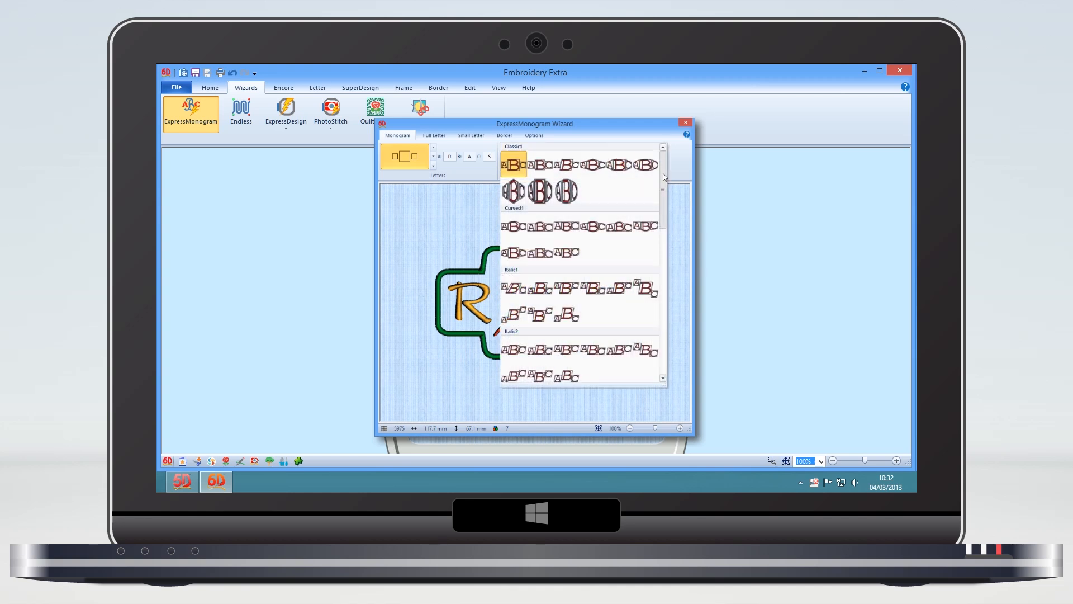
{"action": "left_click_drag", "start_coordinate": [665, 184], "coordinate": [669, 261]}
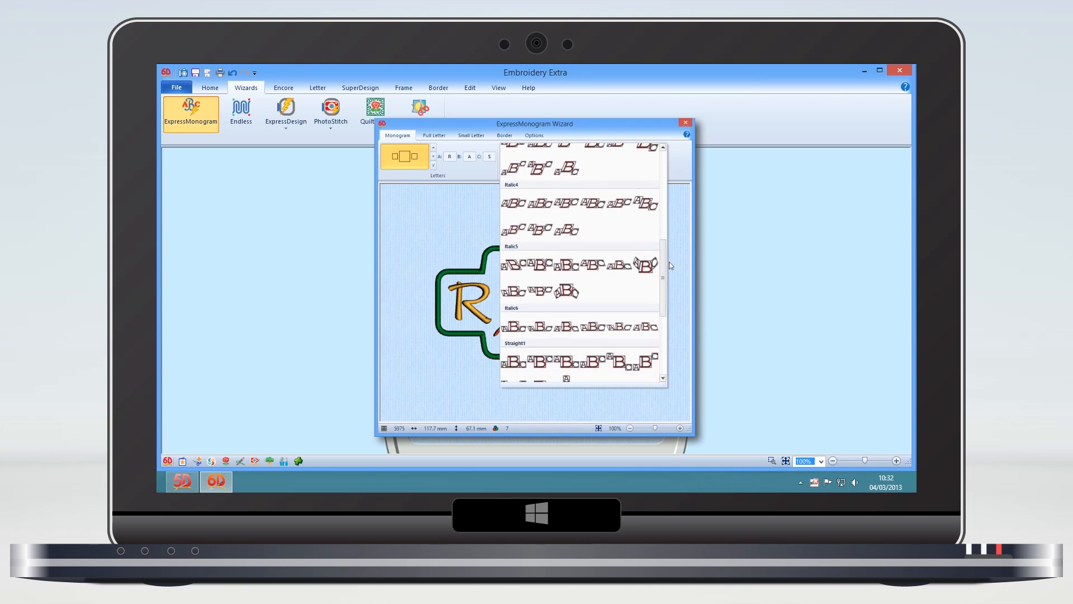
{"action": "left_click", "coordinate": [574, 171]}
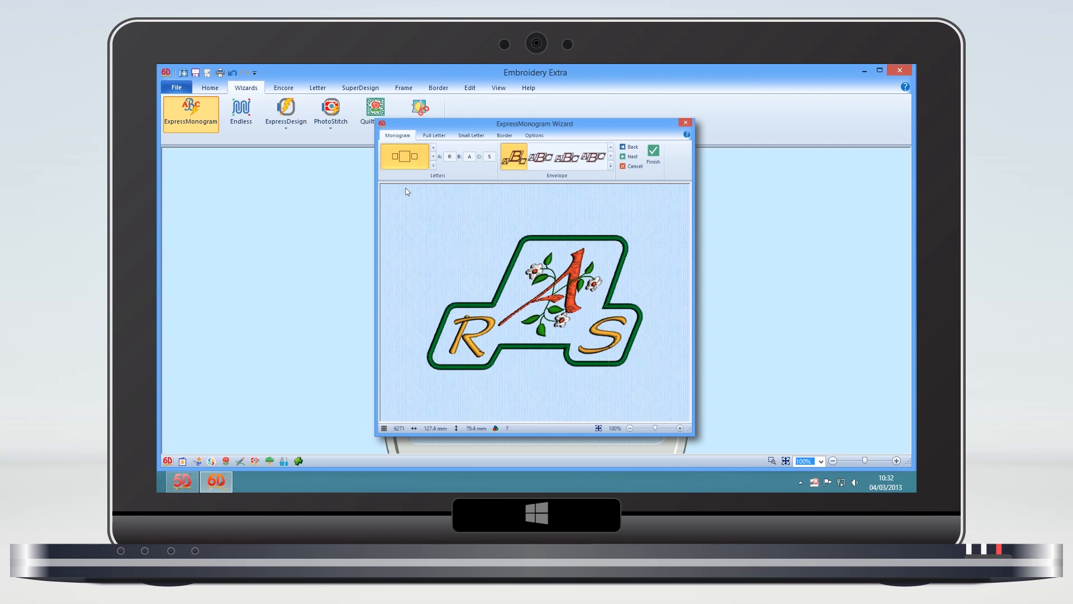
- Switch the monogram to the two-letter layout with a large then a small letter, and view its available envelopes
{"action": "left_click", "coordinate": [433, 167]}
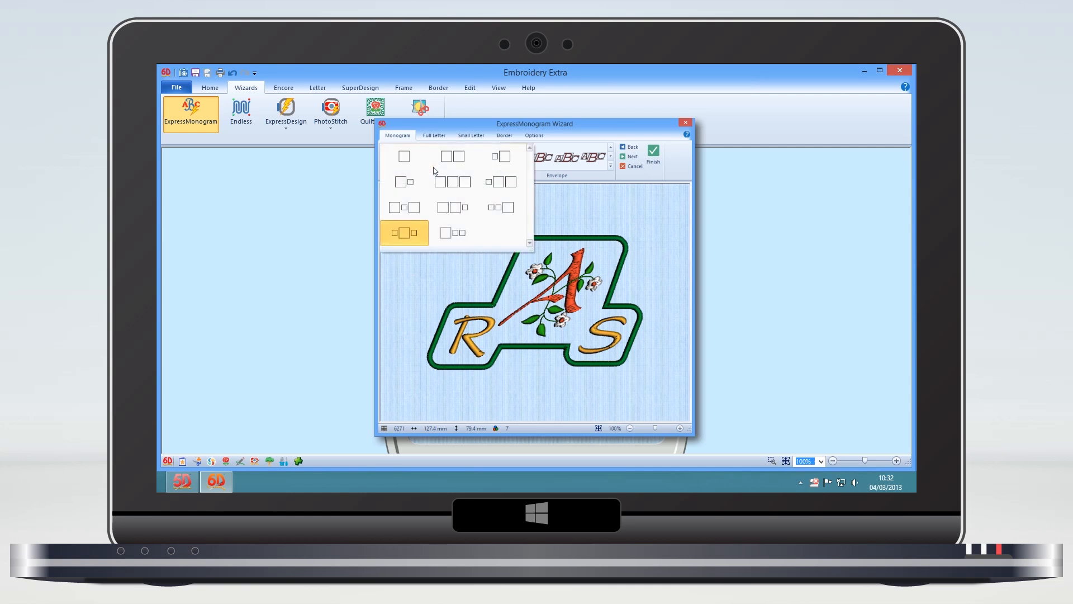
{"action": "left_click", "coordinate": [413, 185]}
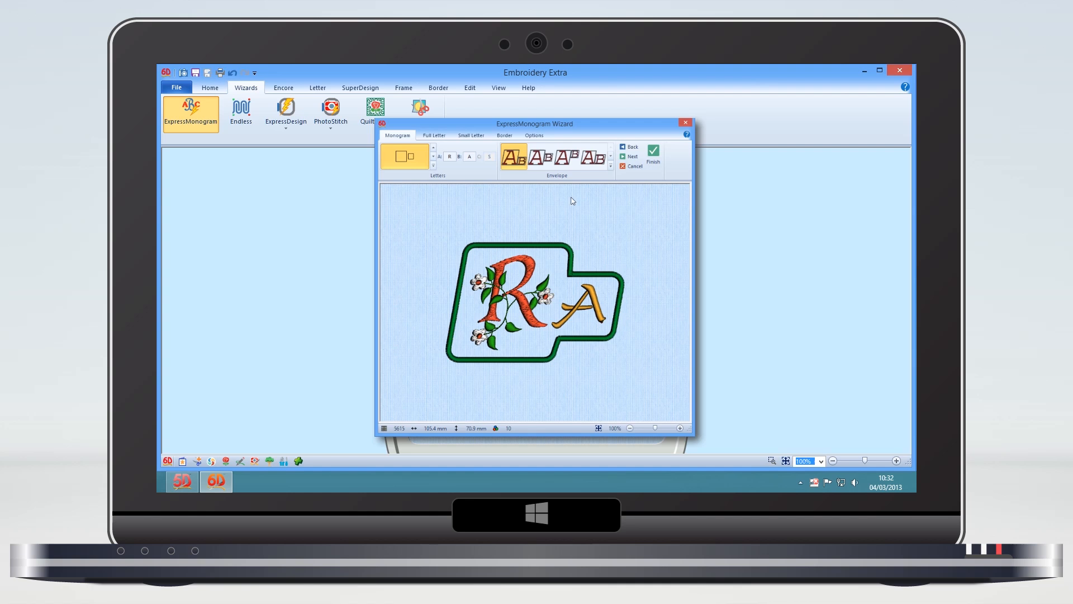
{"action": "left_click", "coordinate": [612, 167]}
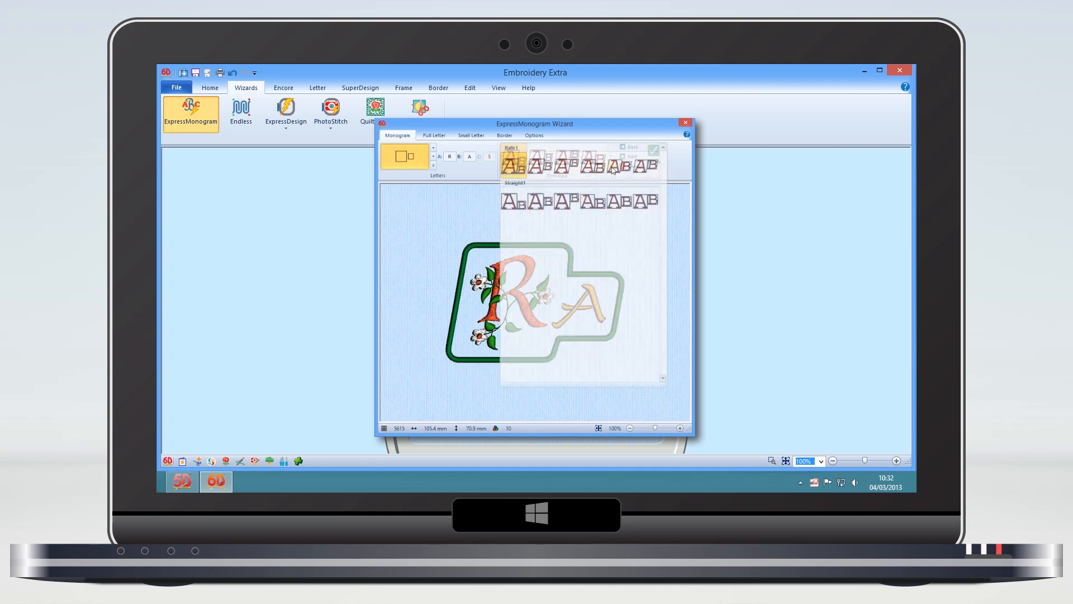
{"action": "left_click", "coordinate": [684, 198]}
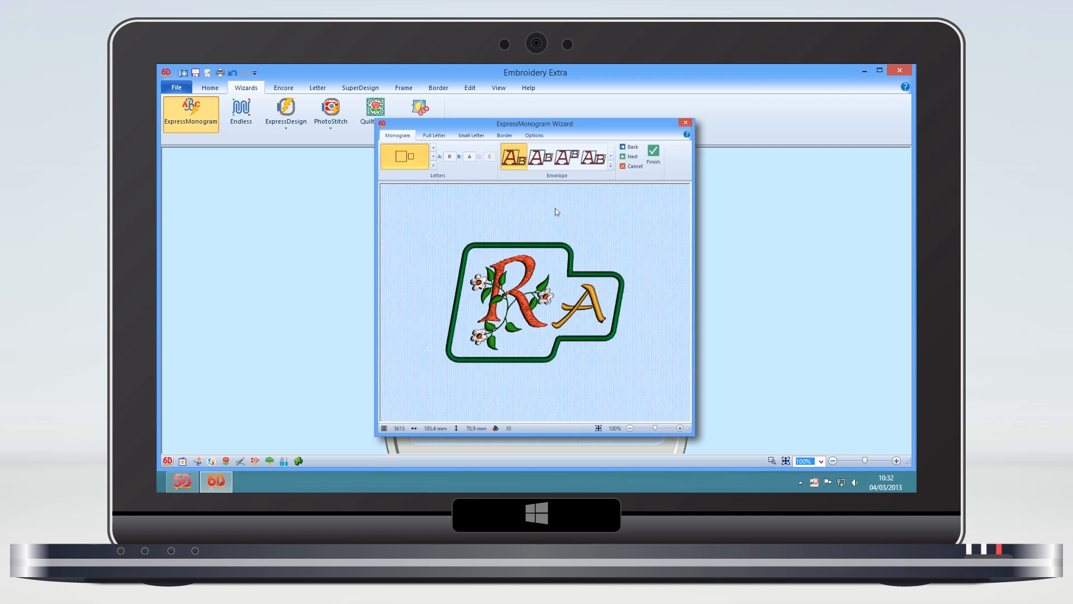
- Set the monogram to the three-letter small-large-small layout and apply the first Classic1 envelope
{"action": "left_click", "coordinate": [434, 167]}
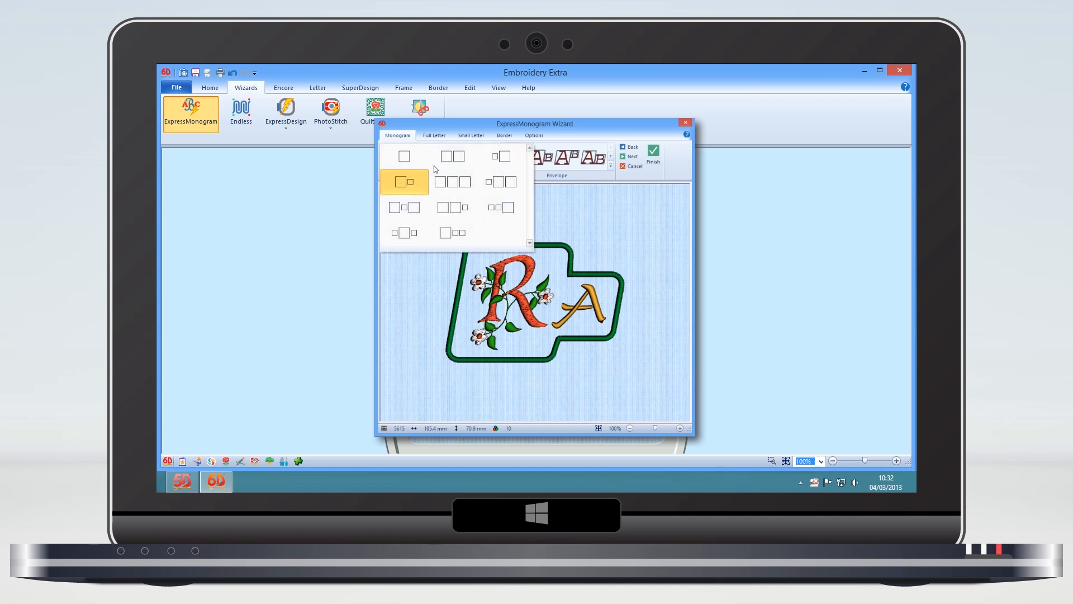
{"action": "left_click", "coordinate": [404, 233]}
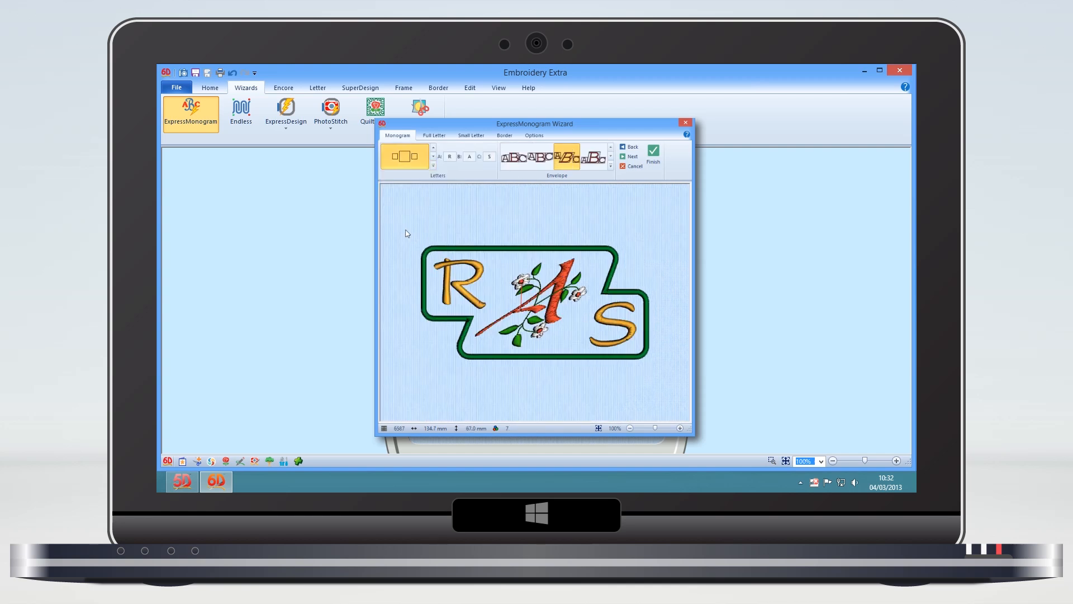
{"action": "left_click", "coordinate": [610, 166]}
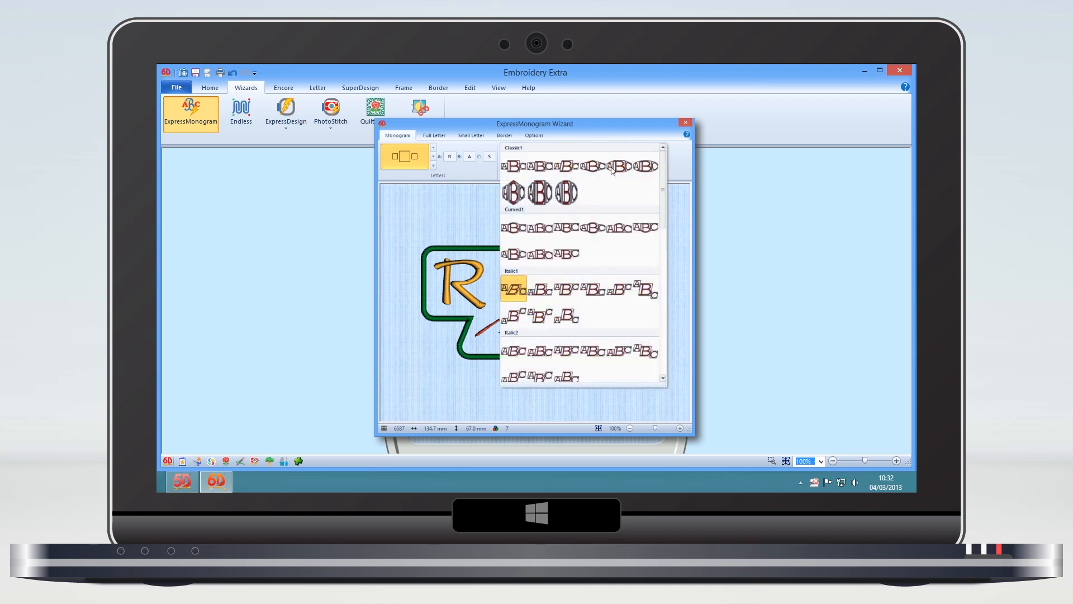
{"action": "left_click", "coordinate": [513, 167]}
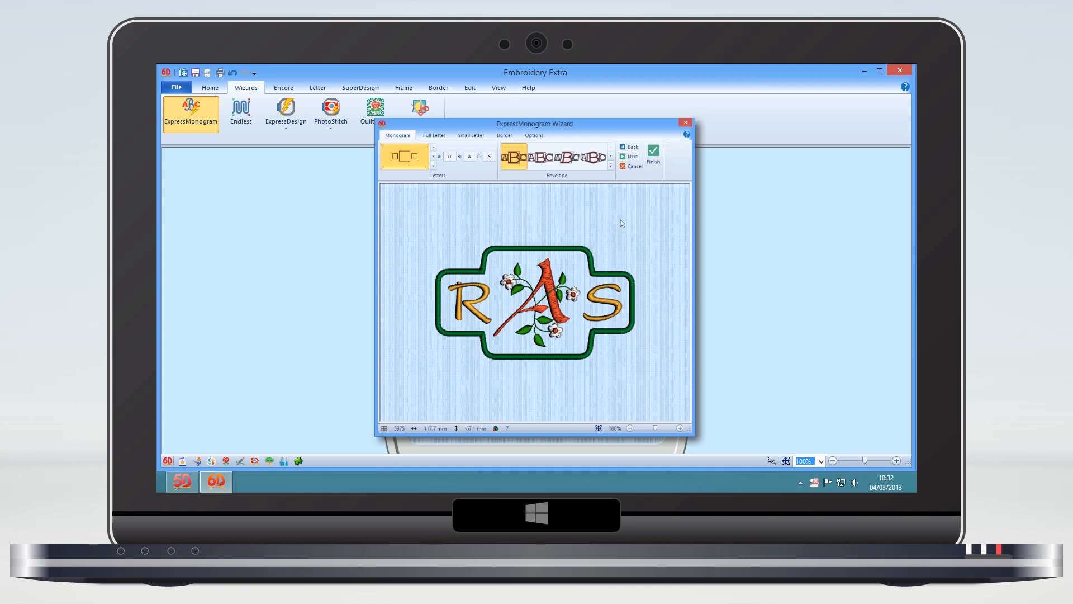
- Turn the monogram's border off and back on
{"action": "left_click", "coordinate": [506, 136]}
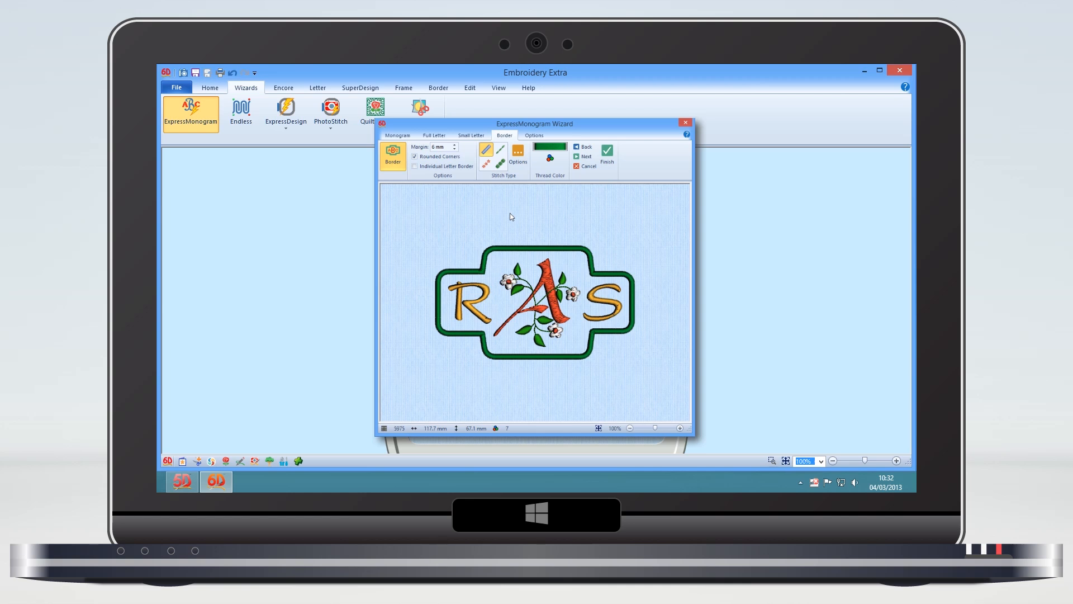
{"action": "left_click", "coordinate": [394, 157]}
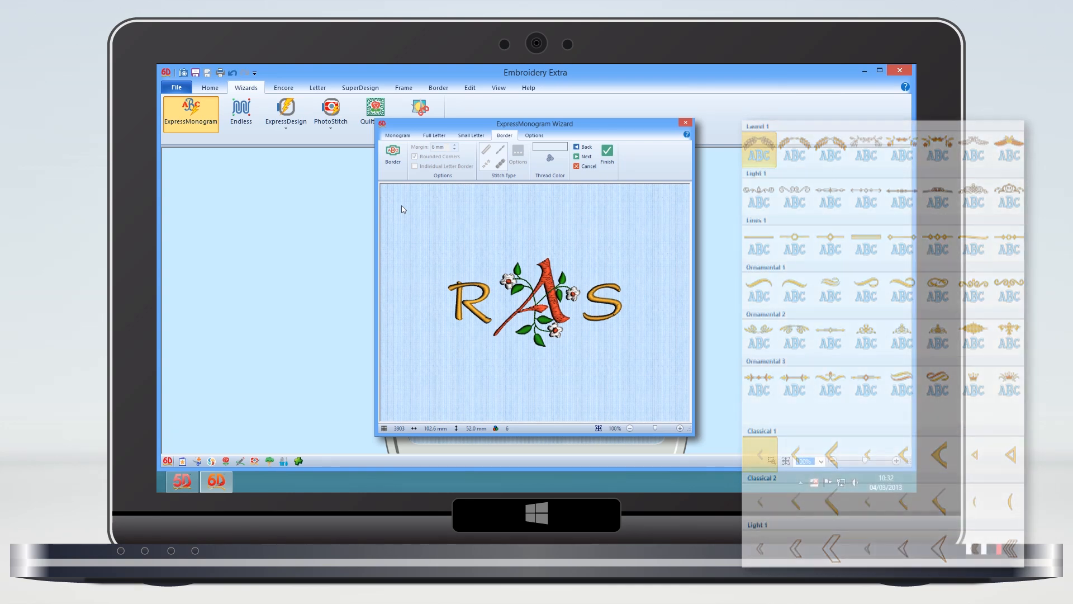
{"action": "left_click", "coordinate": [398, 156]}
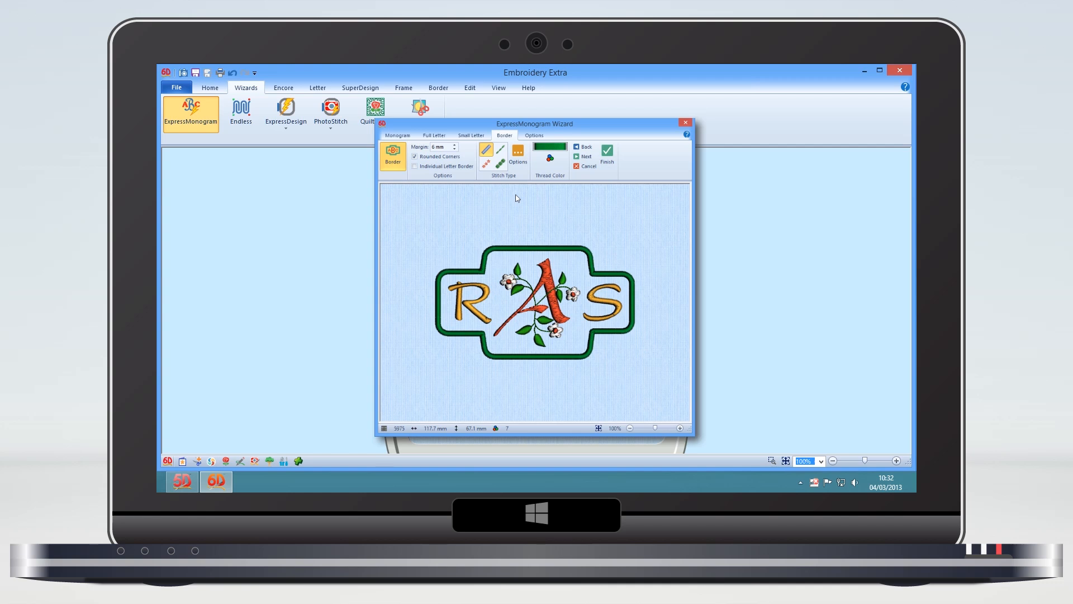
- Change the border stitch type to a motif line using pattern 40 from the Universal group's Candlewicking 1 category
{"action": "left_click", "coordinate": [488, 163]}
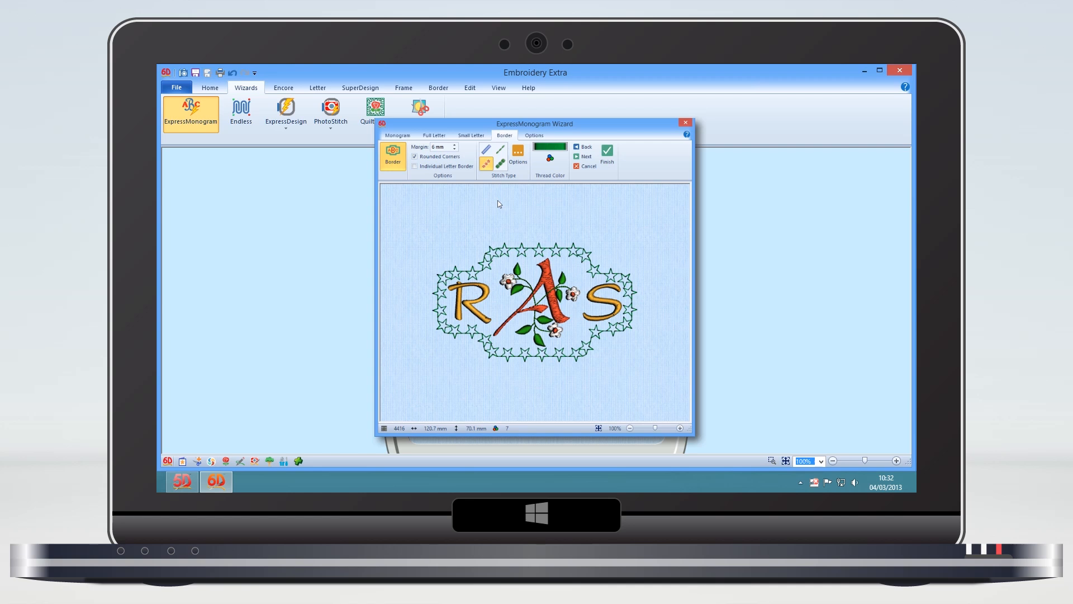
{"action": "left_click", "coordinate": [518, 156]}
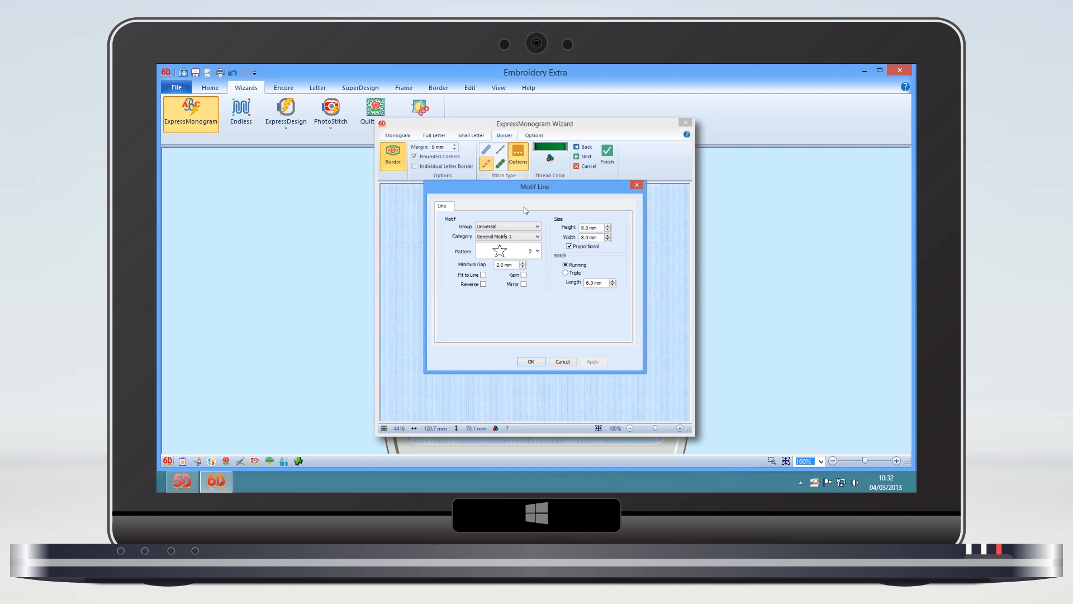
{"action": "left_click", "coordinate": [537, 237]}
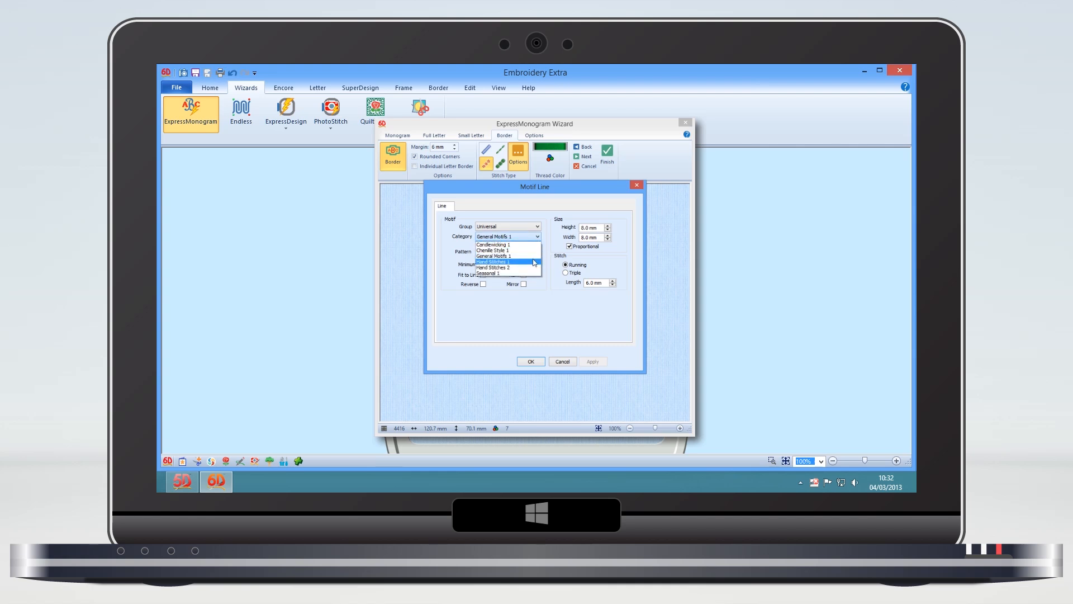
{"action": "left_click", "coordinate": [534, 246]}
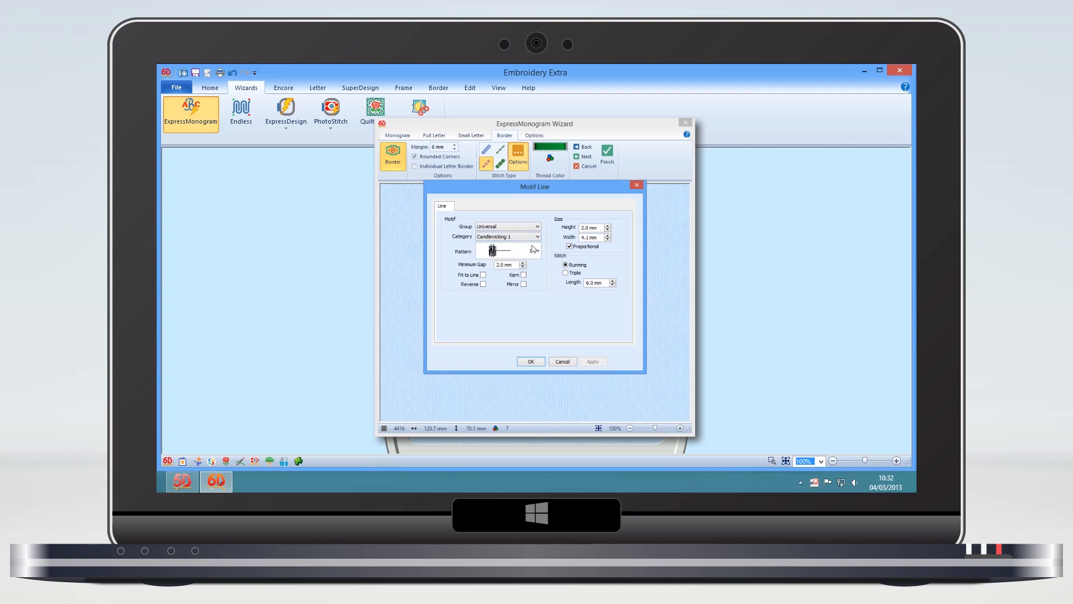
{"action": "left_click", "coordinate": [537, 252]}
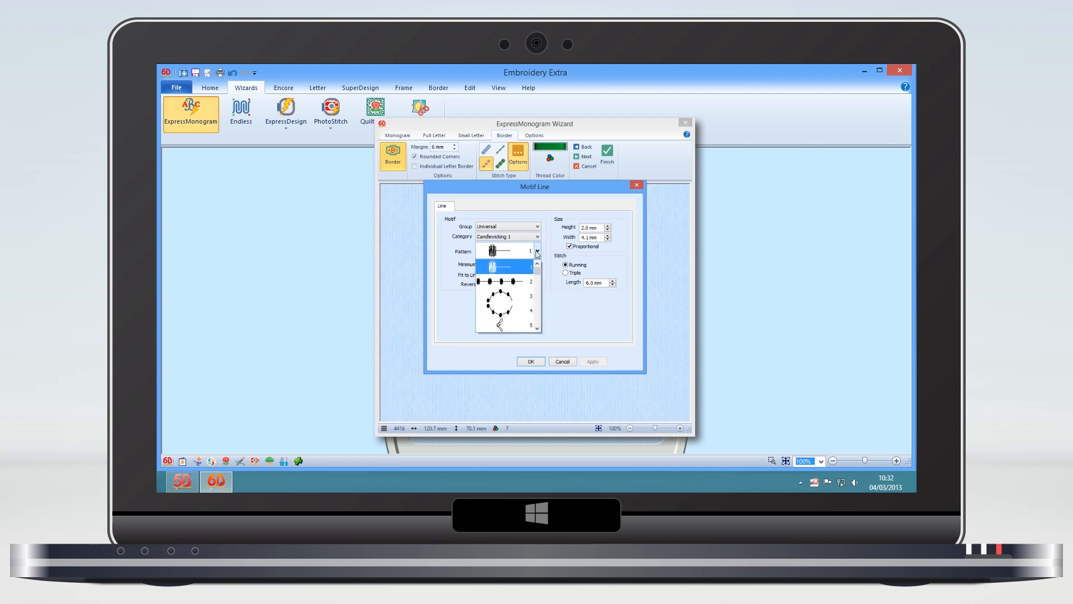
{"action": "left_click", "coordinate": [538, 328]}
{"action": "left_click_drag", "start_coordinate": [538, 303], "coordinate": [539, 312]}
{"action": "left_click", "coordinate": [533, 298]}
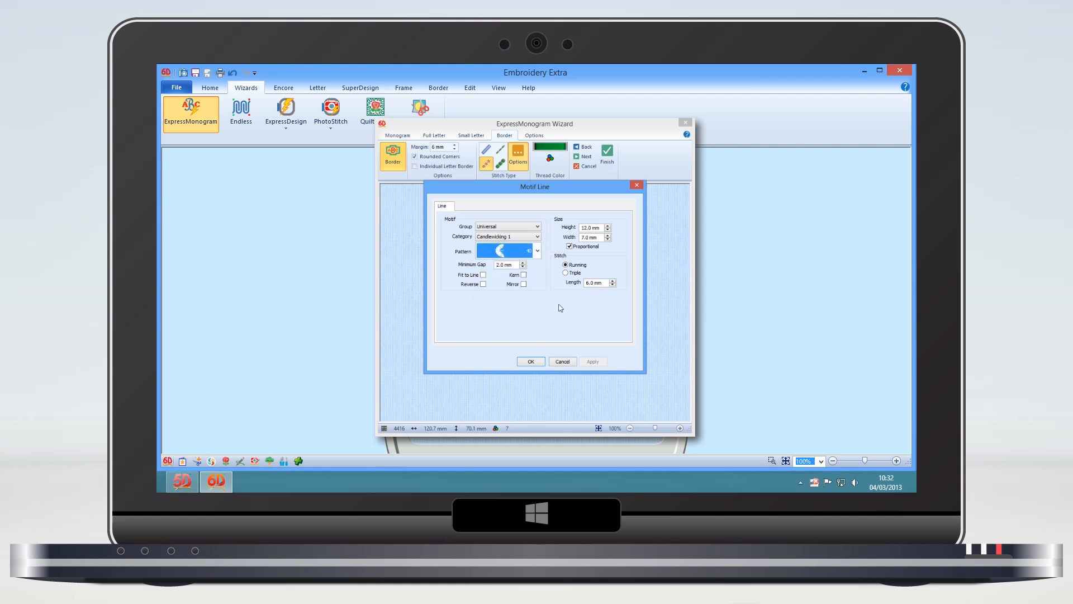
- Set the border motif's height to 8 mm and apply the motif line settings
{"action": "left_click", "coordinate": [591, 226]}
{"action": "left_click_drag", "start_coordinate": [591, 227], "coordinate": [582, 227]}
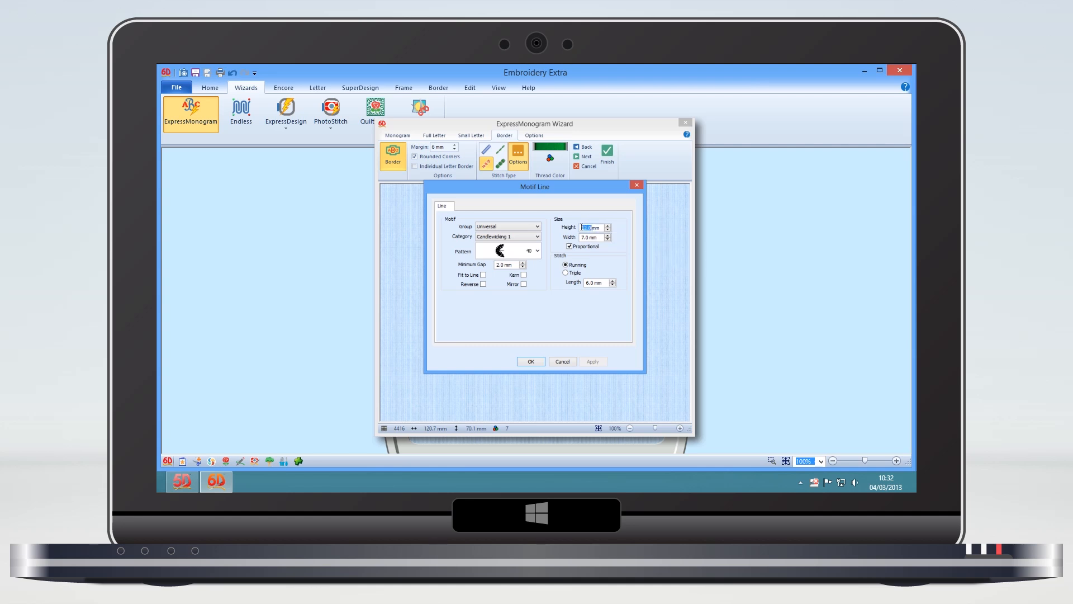
{"action": "type", "text": "8"}
{"action": "left_click", "coordinate": [538, 364]}
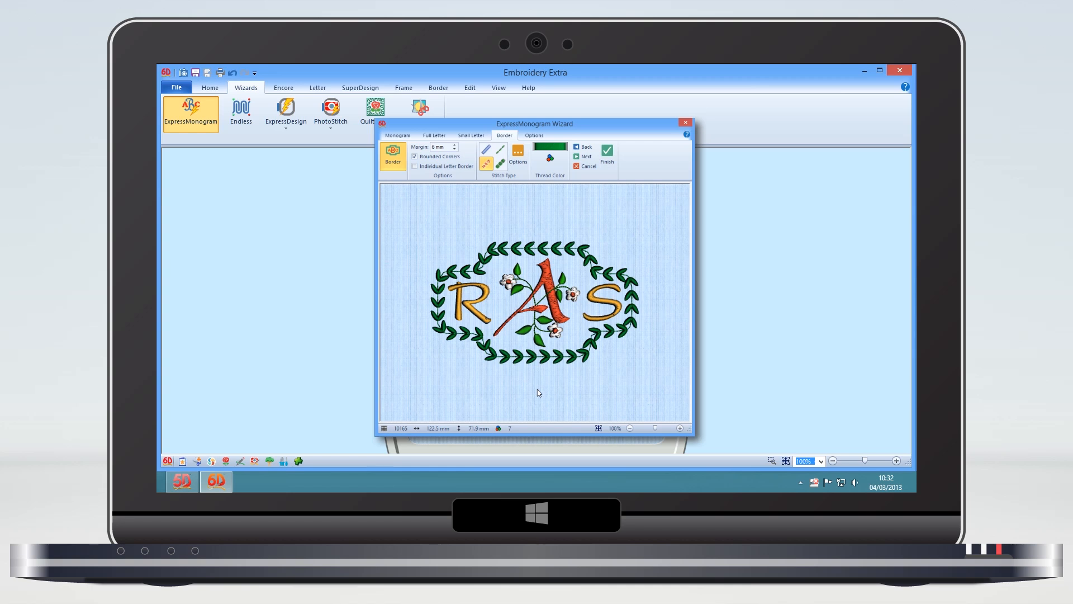
- Change the full-size letter's font to Curly UC 15-30mm from the Monogram category
{"action": "left_click", "coordinate": [439, 140]}
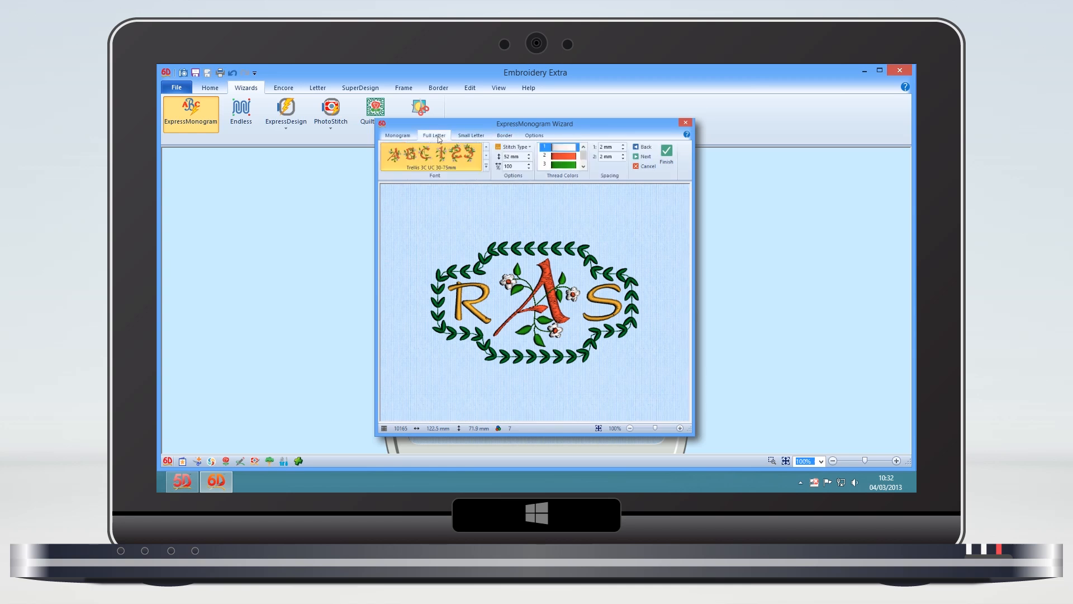
{"action": "left_click", "coordinate": [487, 168]}
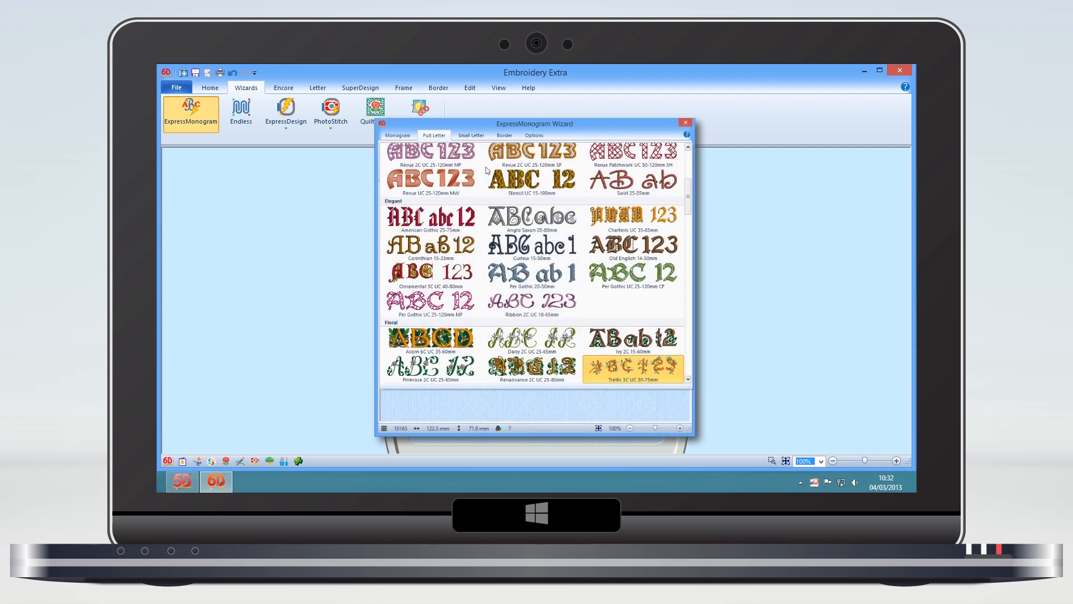
{"action": "mouse_move", "coordinate": [486, 170]}
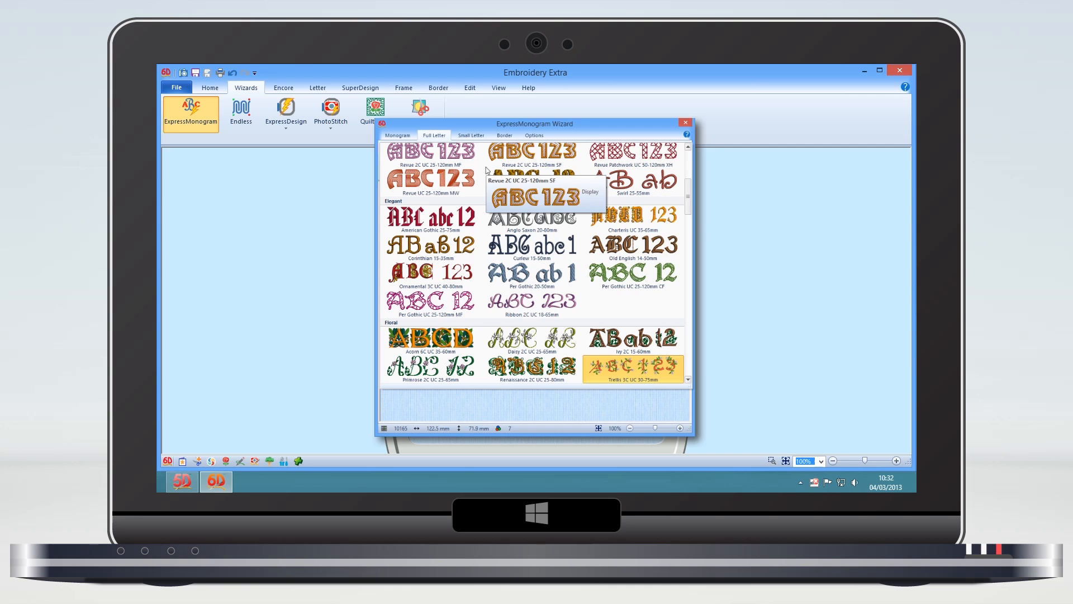
{"action": "left_click_drag", "start_coordinate": [688, 207], "coordinate": [690, 273]}
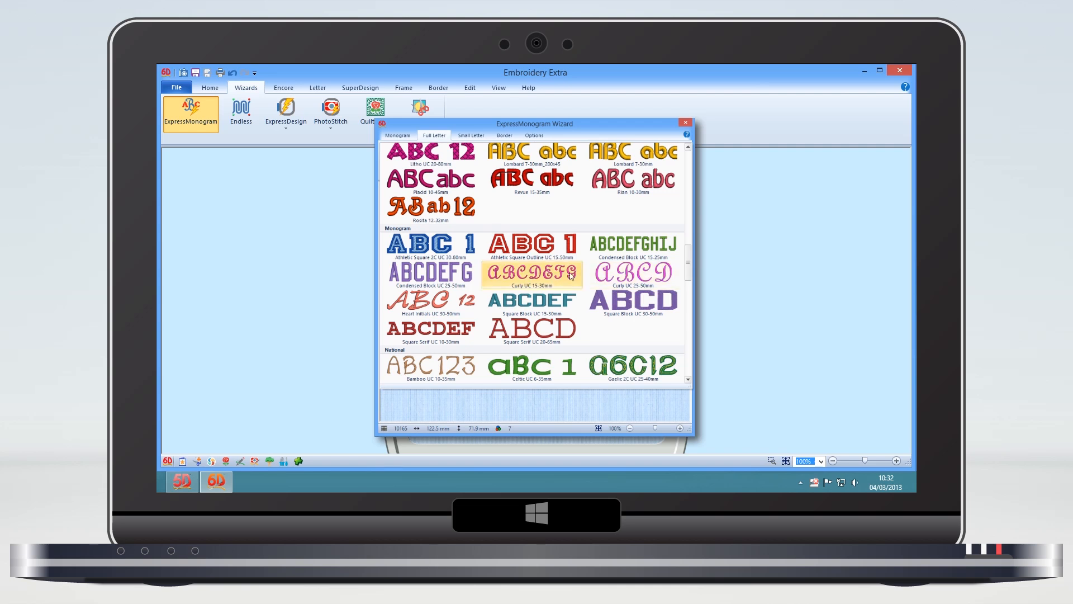
{"action": "left_click", "coordinate": [538, 275]}
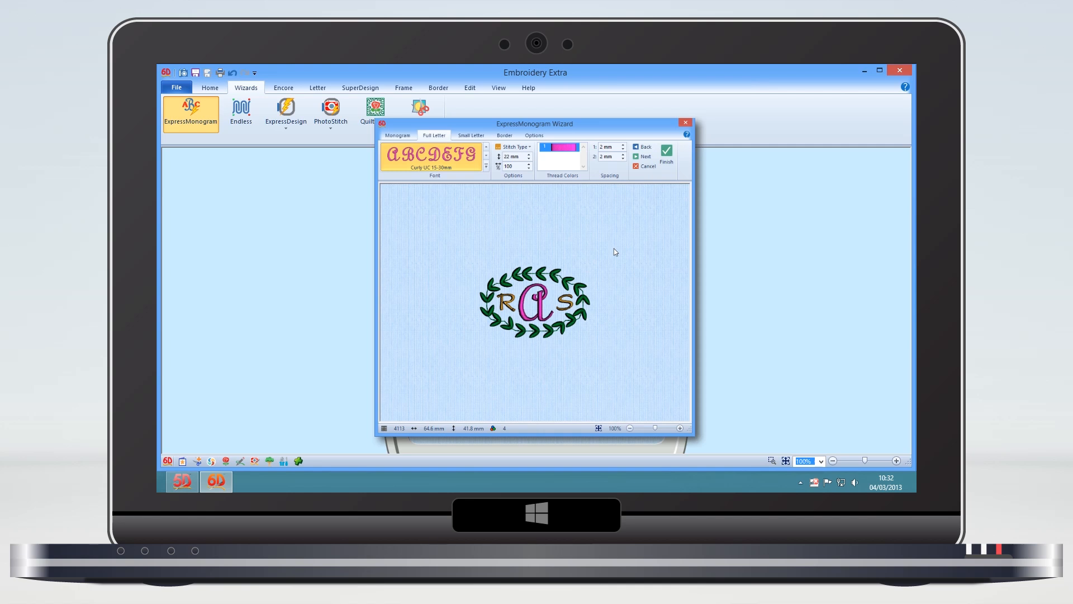
- Change the monogram's border stitch type to a satin line and reduce the line's width
{"action": "left_click", "coordinate": [510, 136]}
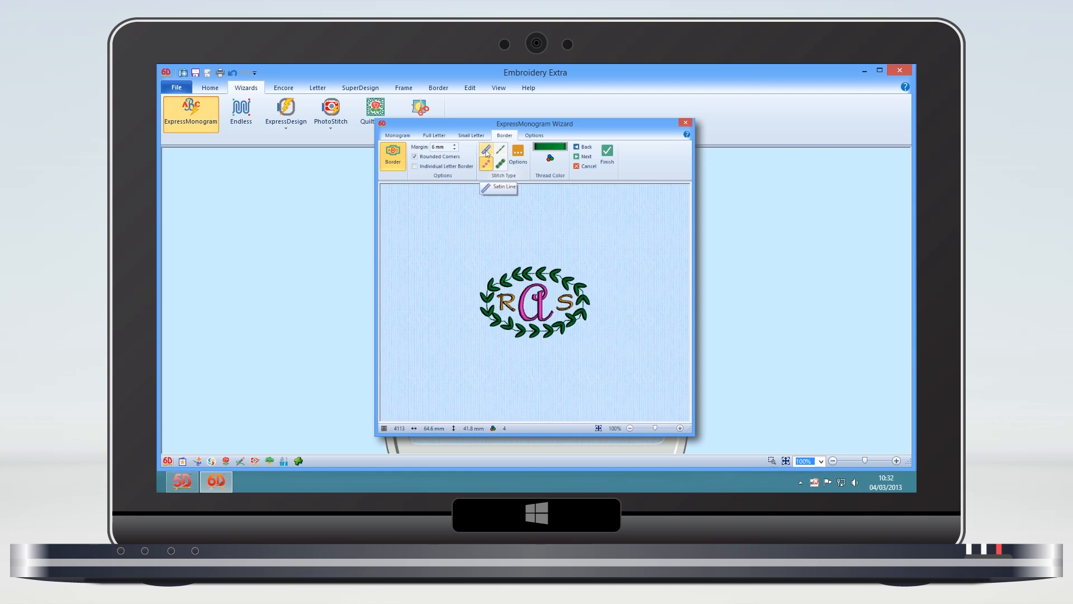
{"action": "left_click", "coordinate": [486, 154]}
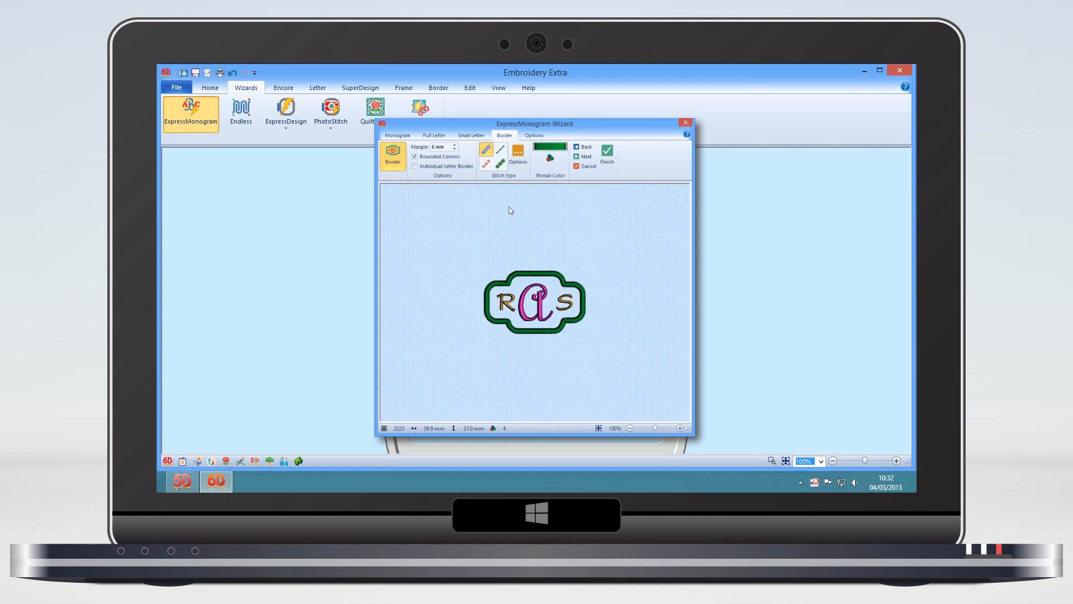
{"action": "left_click", "coordinate": [518, 152]}
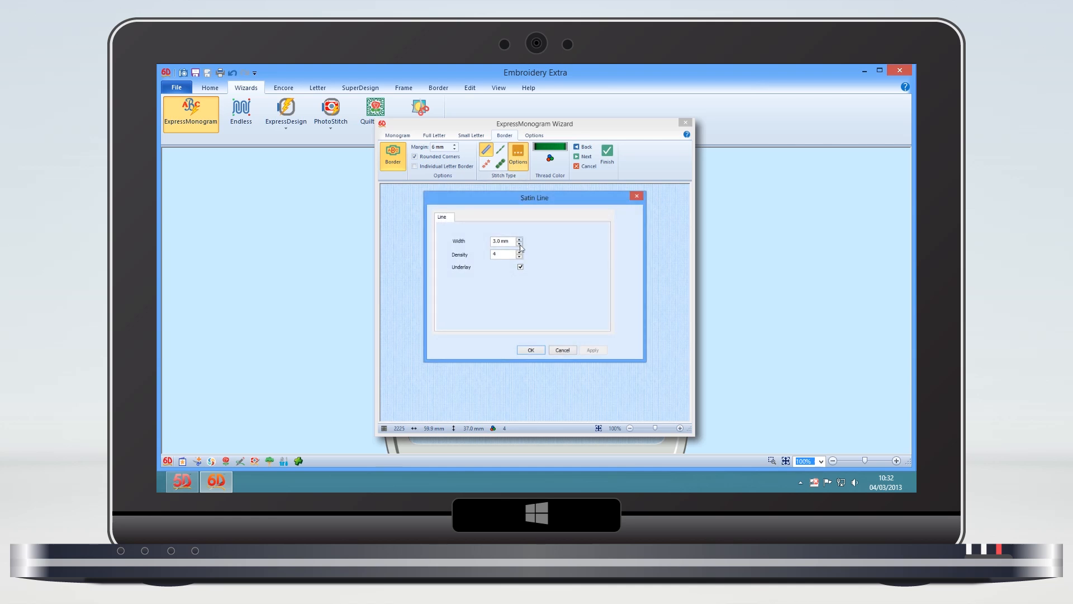
{"action": "left_click", "coordinate": [519, 244]}
{"action": "left_click", "coordinate": [520, 244]}
{"action": "left_click", "coordinate": [519, 245]}
{"action": "left_click", "coordinate": [519, 244]}
{"action": "left_click", "coordinate": [519, 244]}
{"action": "left_click", "coordinate": [519, 244]}
{"action": "left_click", "coordinate": [532, 350]}
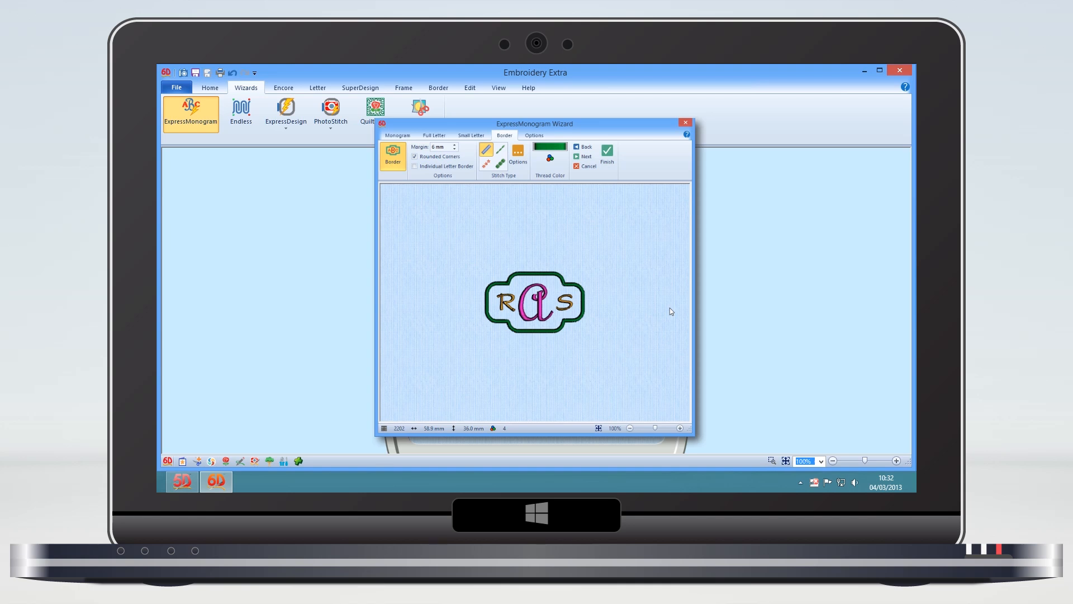
{"action": "left_click", "coordinate": [534, 136]}
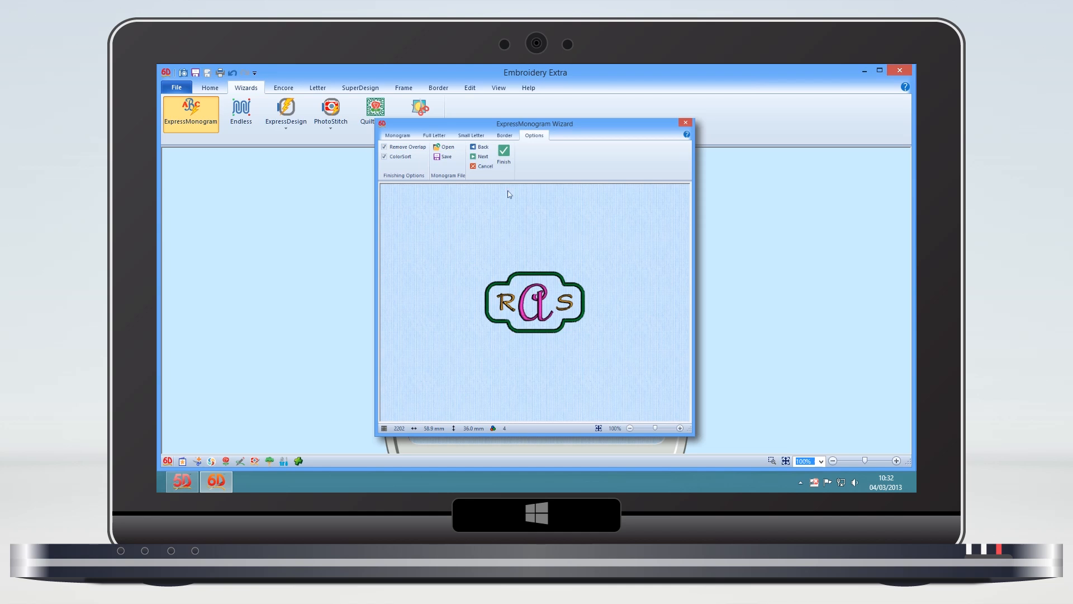
{"action": "left_click", "coordinate": [405, 135]}
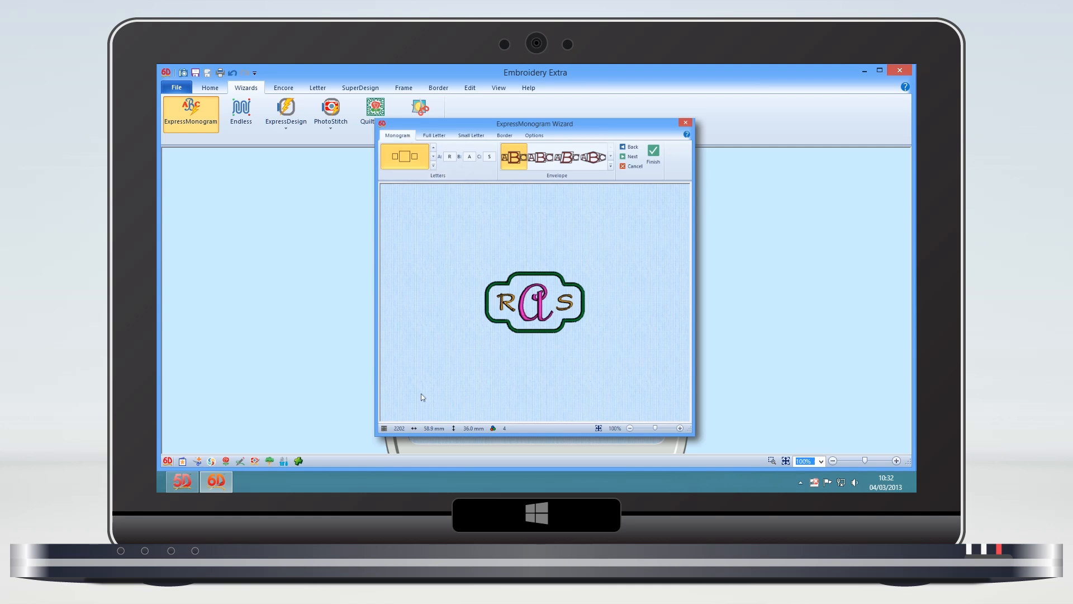